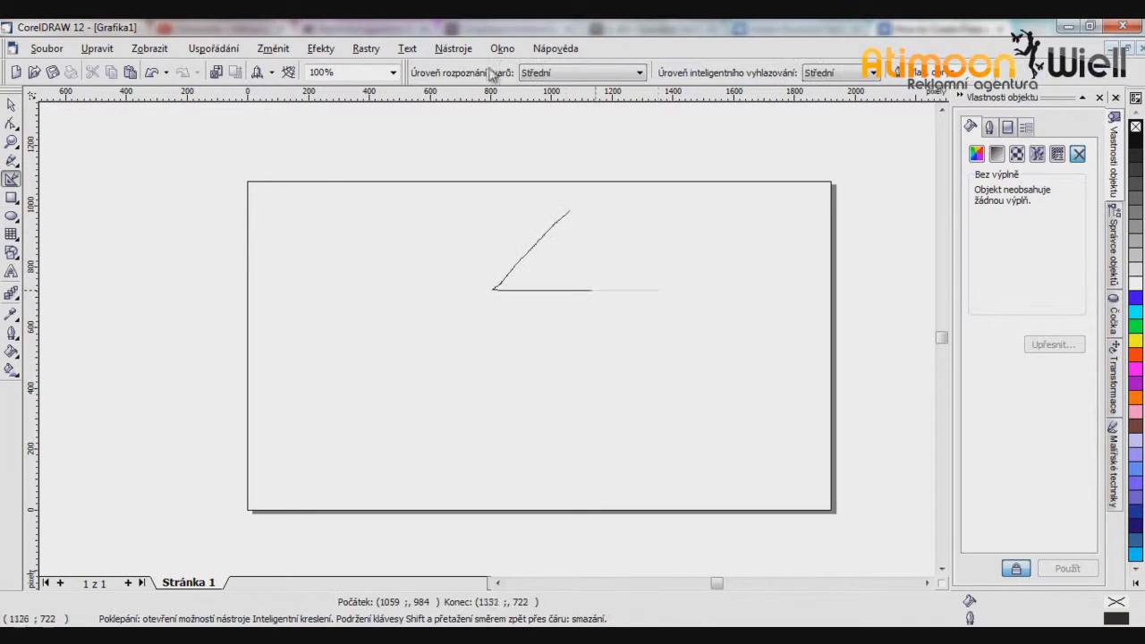
Step: Draw a flat ellipse about 555 × 72 px across the triangle's base to form the cone's brim
key("F7")
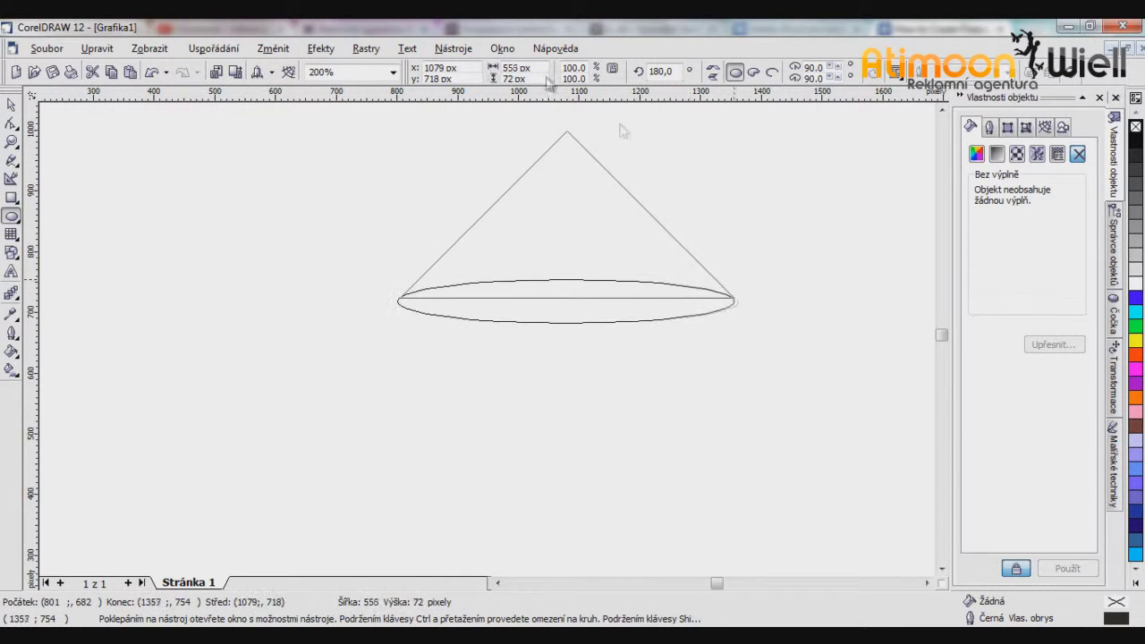
left_click(728, 439)
left_click_drag(734, 302, 555, 323)
key("Escape")
key("ctrl+z")
Step: Draw an upright rectangle about 528 px tall below the brim as the rocket's body and convert it to curves
scroll(594, 412, "down", 4)
key("F6")
left_click_drag(406, 138, 614, 524)
key("ctrl+q")
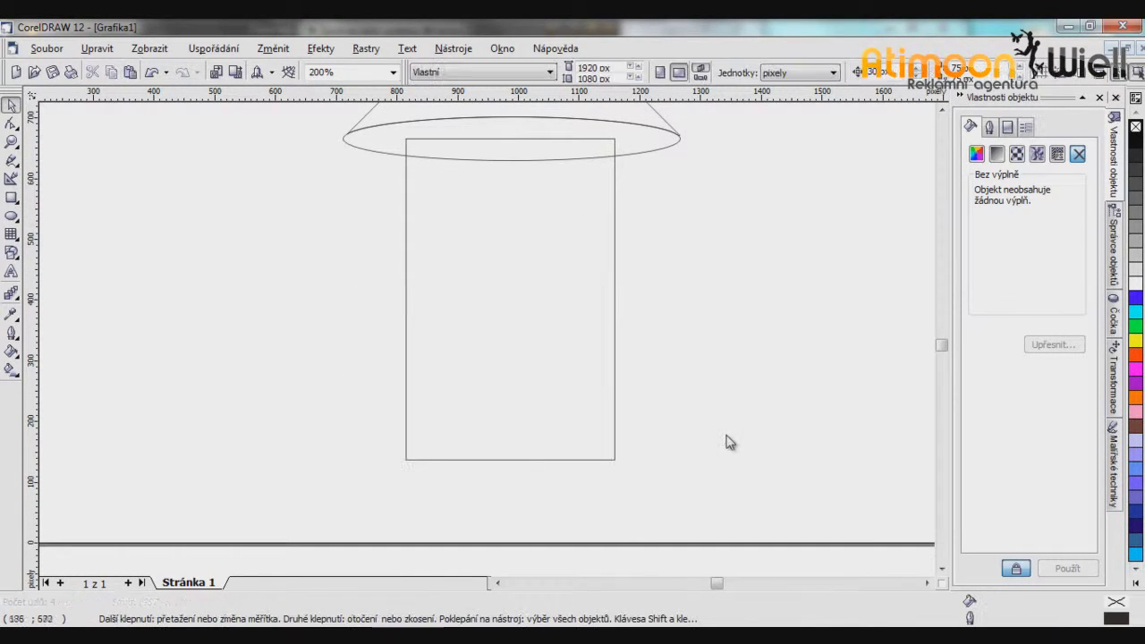
Step: Bend both long sides of the body rectangle outward into a barrel shape about 385 px wide
key("F10")
key("space")
key("F3")
key("ctrl+a")
key("ctrl+d")
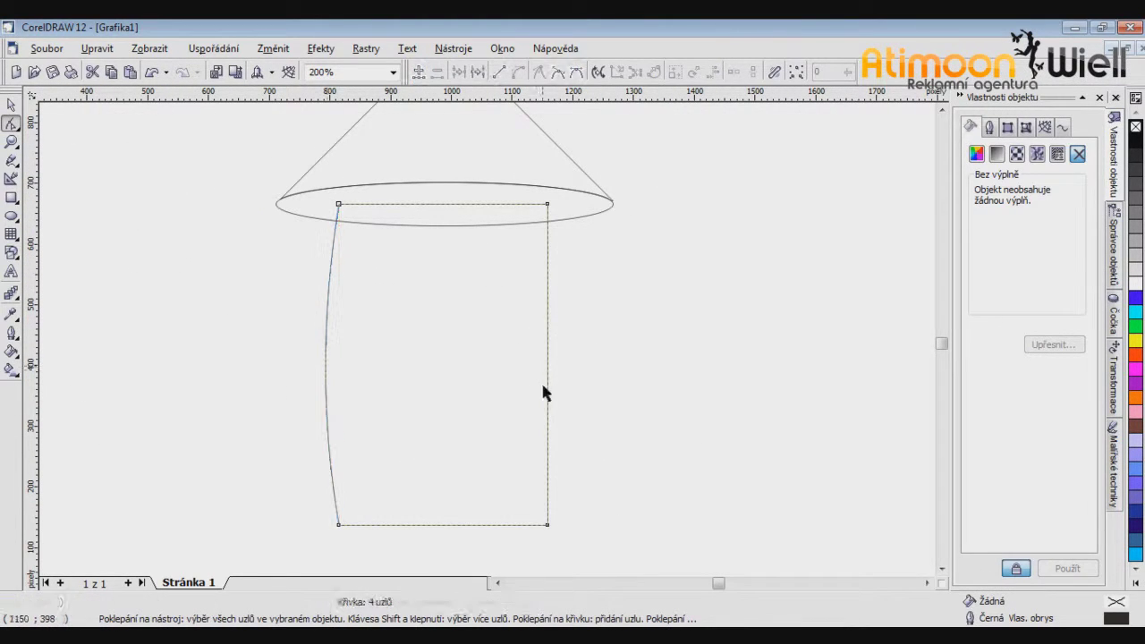
key("space")
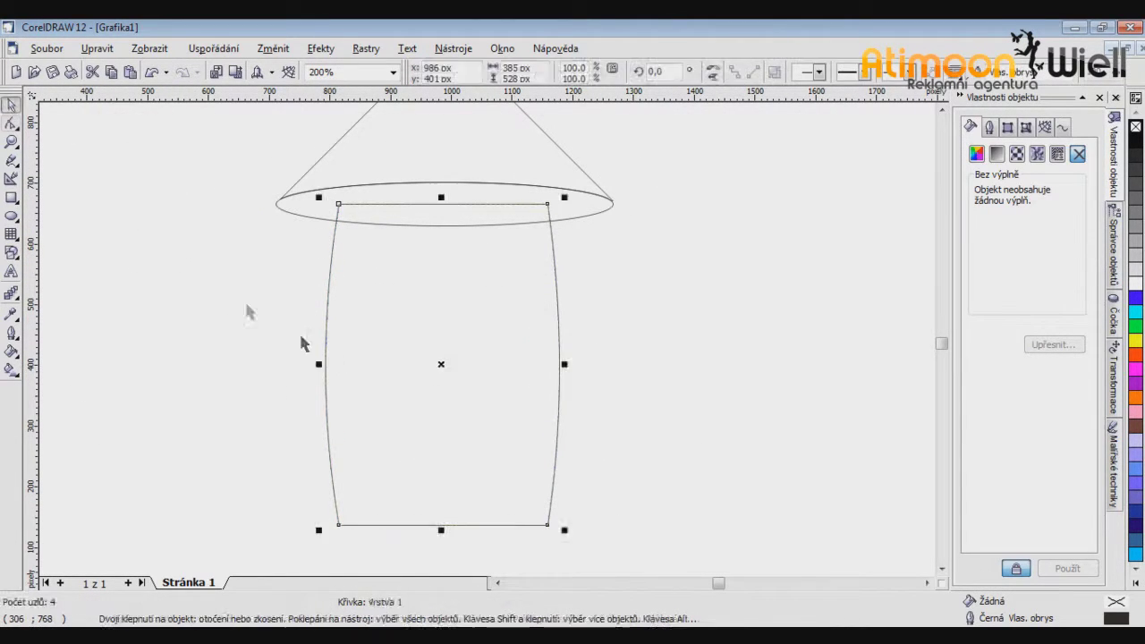
Step: Draw an ellipse about 348 × 34 px centred on the body's upper edge
key("F7")
left_click_drag(272, 280, 276, 280)
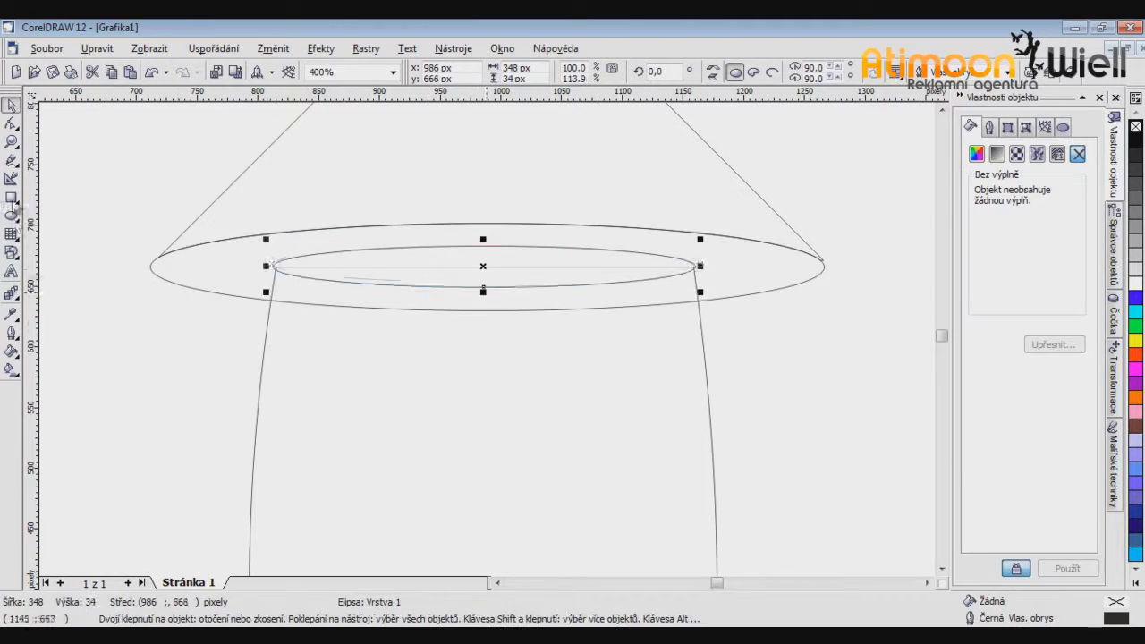
scroll(272, 267, "up", 3)
scroll(608, 360, "down", 5)
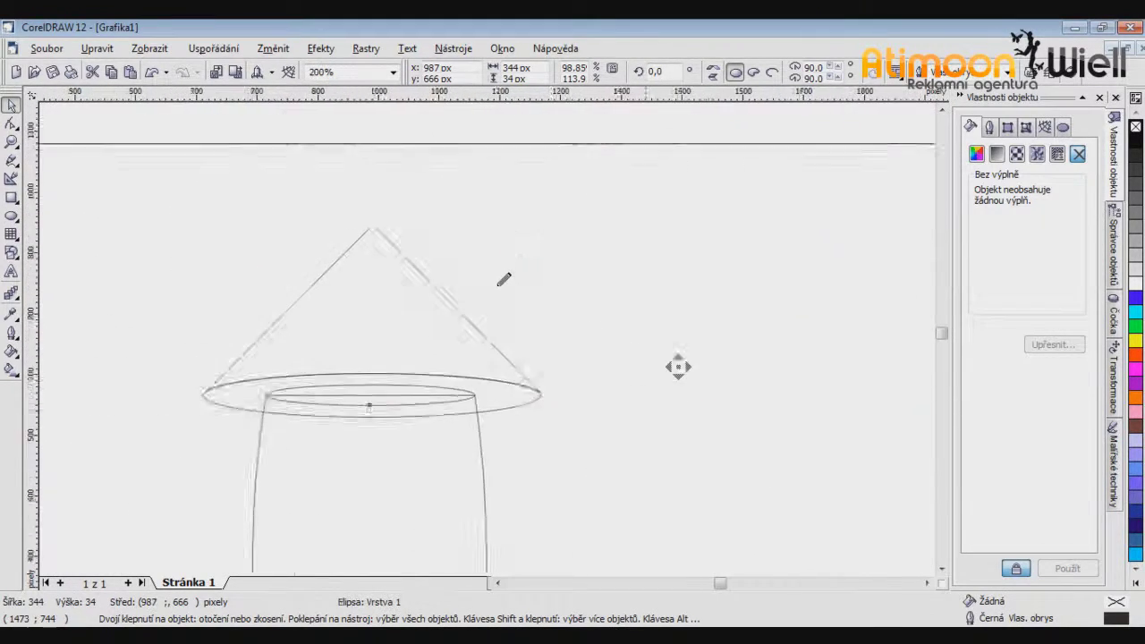
Step: Draw an ellipse about 348 px wide on the body's lower edge and stretch it to about 28 px high
scroll(504, 280, "up", 2)
scroll(634, 281, "down", 5)
key("Escape")
scroll(604, 215, "up", 5)
key("F7")
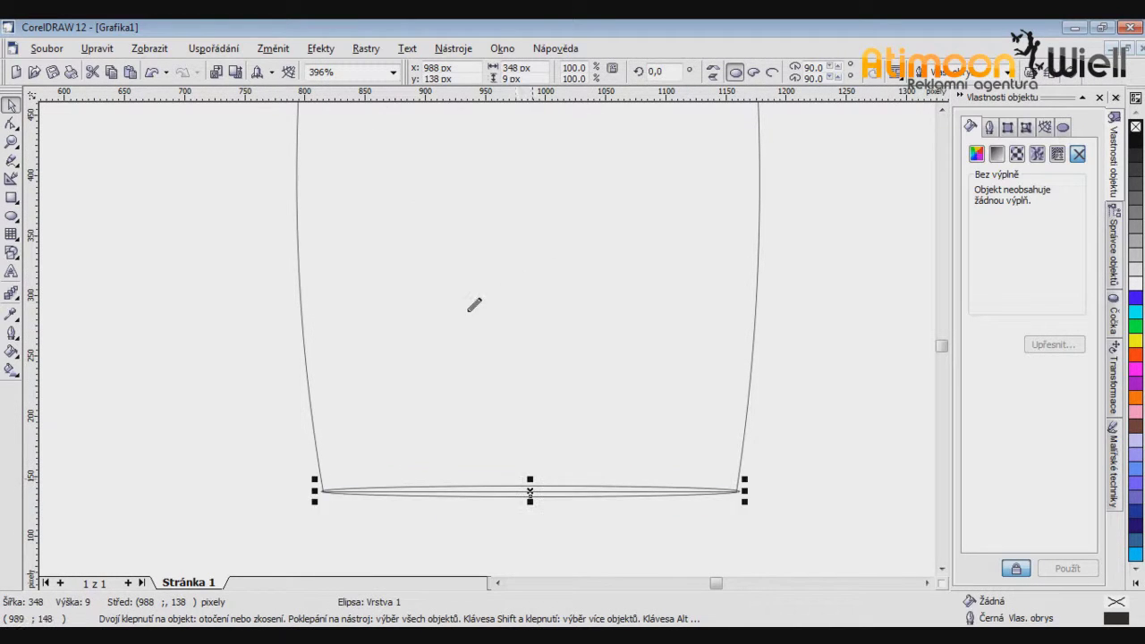
scroll(441, 319, "up", 6)
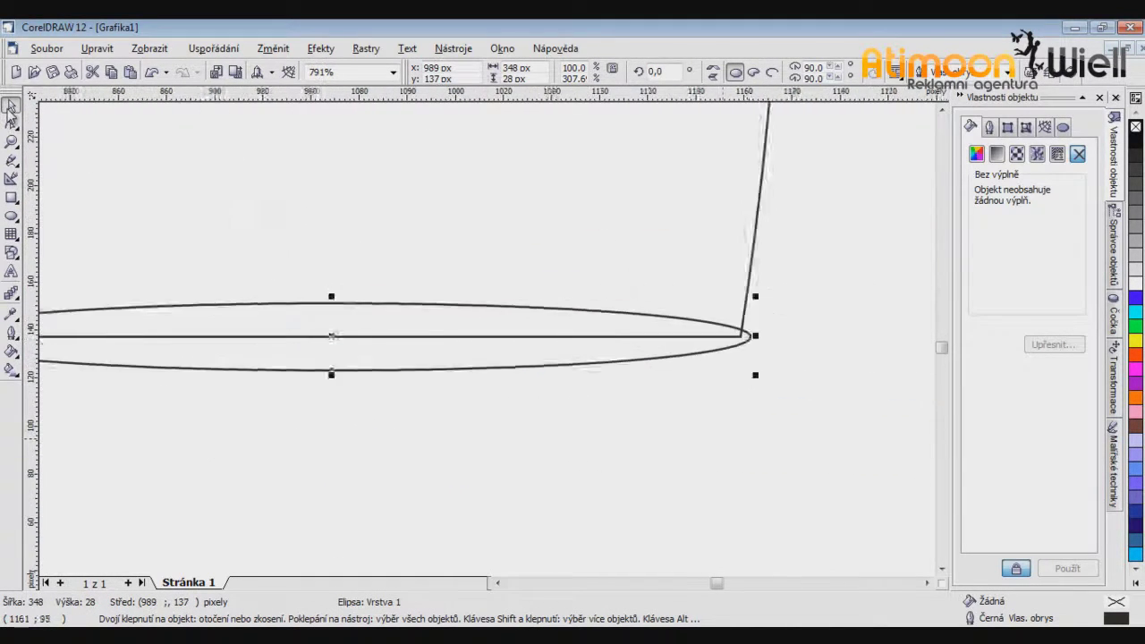
Step: Draw a curved stripe outline crossing the body's upper right edge and smooth it by adjusting its nodes
scroll(723, 195, "down", 8)
key("F5")
left_click_drag(518, 218, 525, 255)
scroll(571, 332, "up", 2)
key("F10")
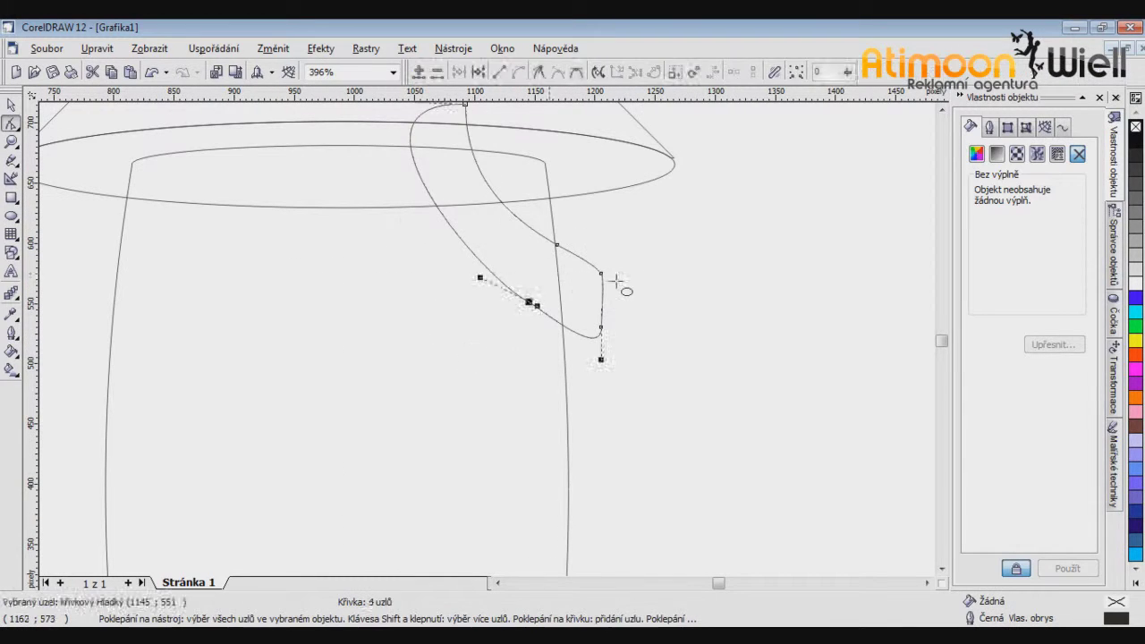
Step: Place a copy of the curved stripe beside the first one and lengthen it by moving its lower end nodes
key("space")
scroll(716, 283, "down", 2)
key("space")
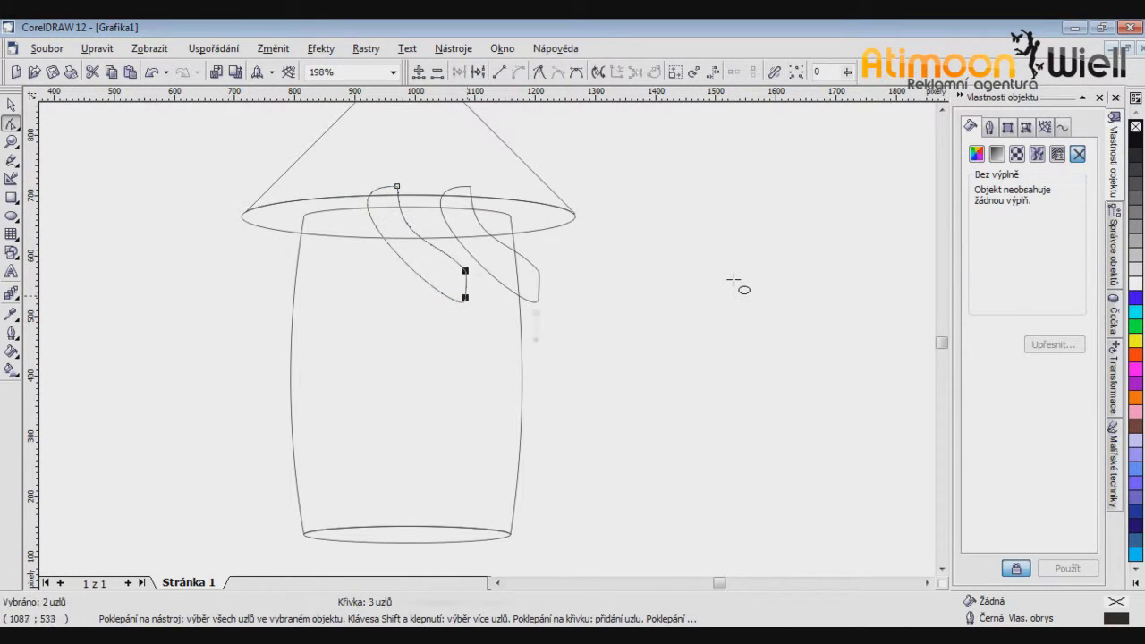
key("space")
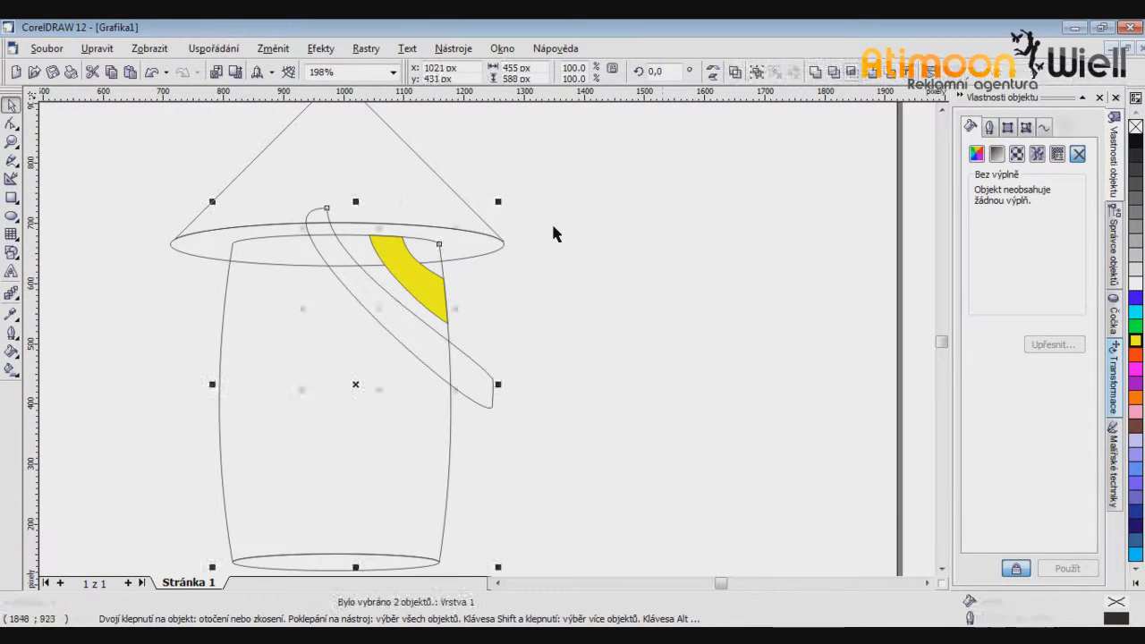
Step: Cut the second stripe to the body's outline, fill it yellow and refine its upper curve
left_click(552, 225)
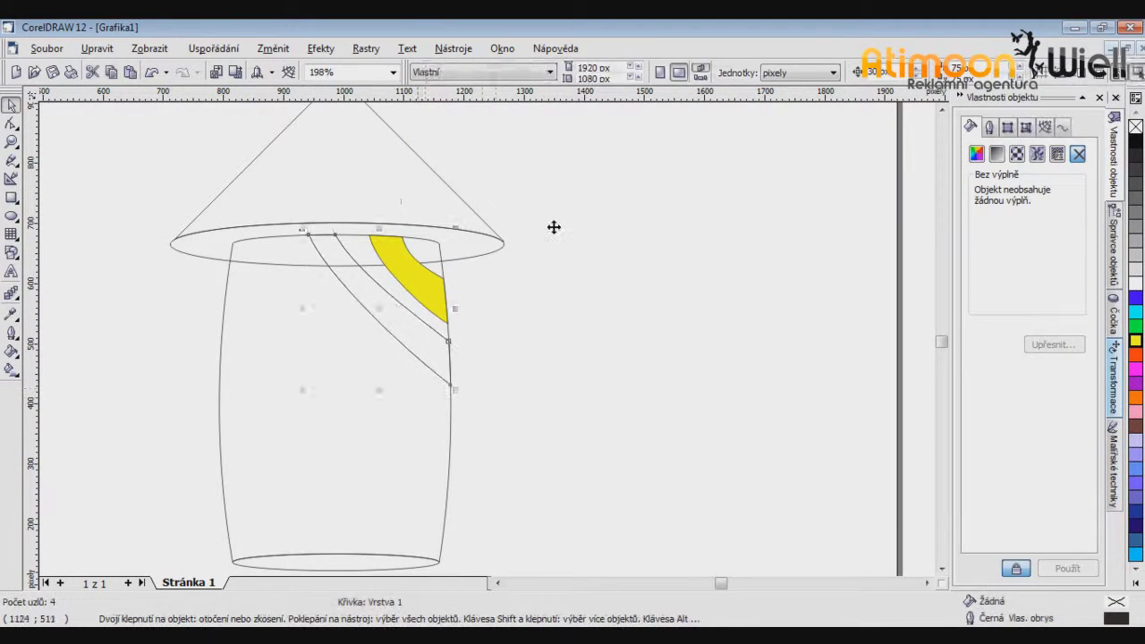
scroll(552, 224, "up", 2)
key("space")
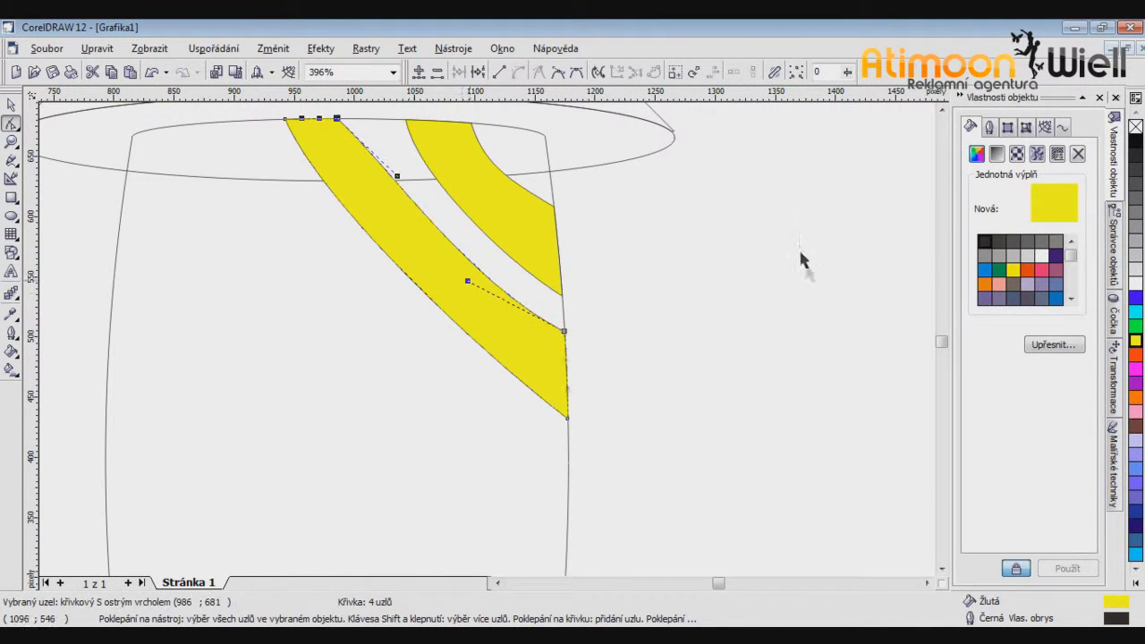
Step: Draw a third, longer curved stripe below the two yellow ones with the Bezier tool and adjust its nodes
scroll(542, 309, "down", 2)
left_click(576, 243)
key("F5")
left_click_drag(522, 374, 560, 406)
left_click(426, 222)
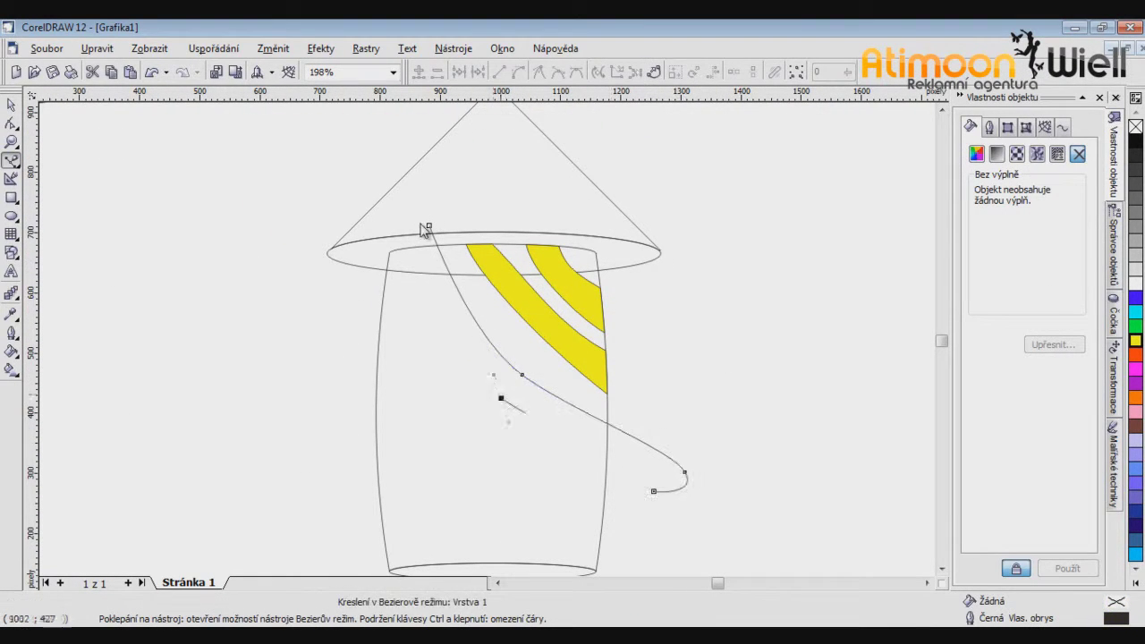
scroll(720, 440, "up", 1)
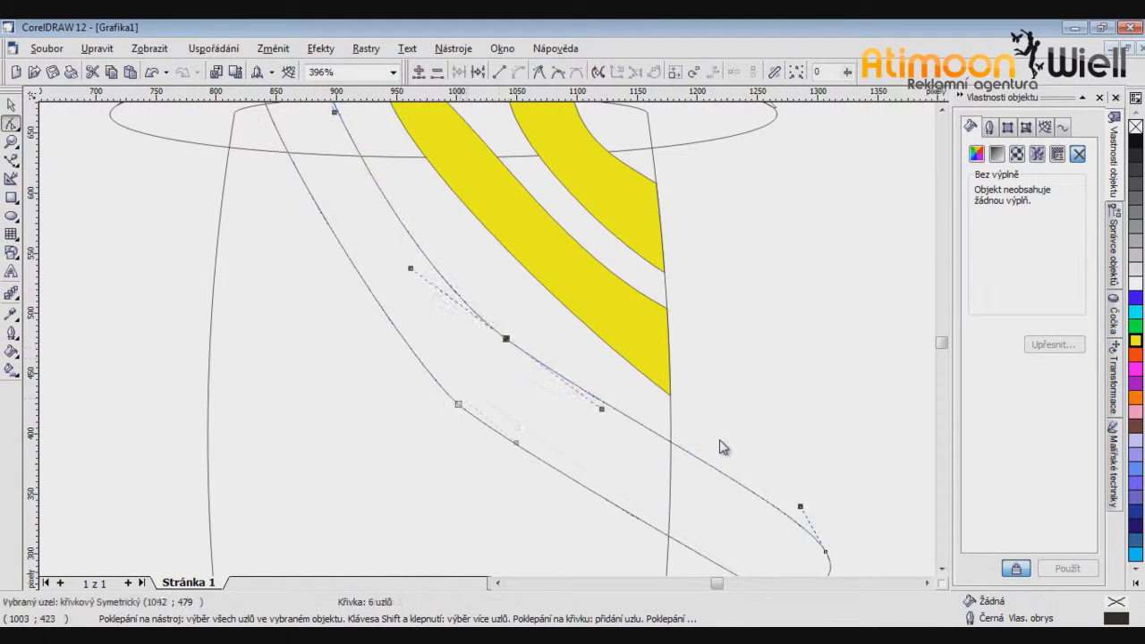
key("space")
scroll(720, 443, "down", 1)
key("F10")
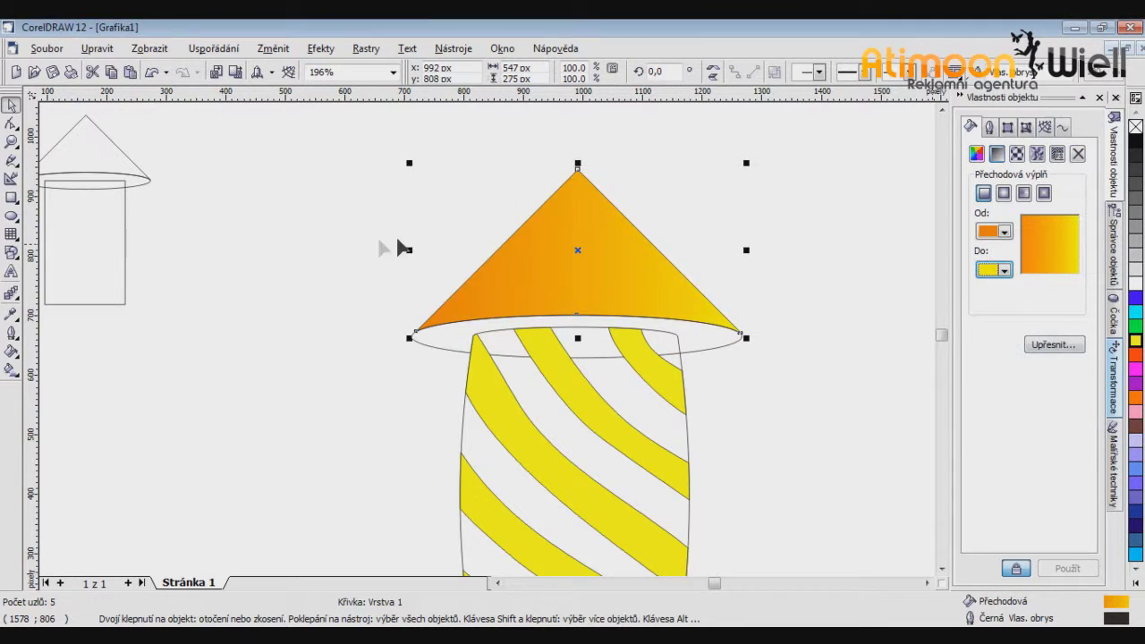
Step: Give the cone a custom linear gradient fill of yellow with an orange band
key("F11")
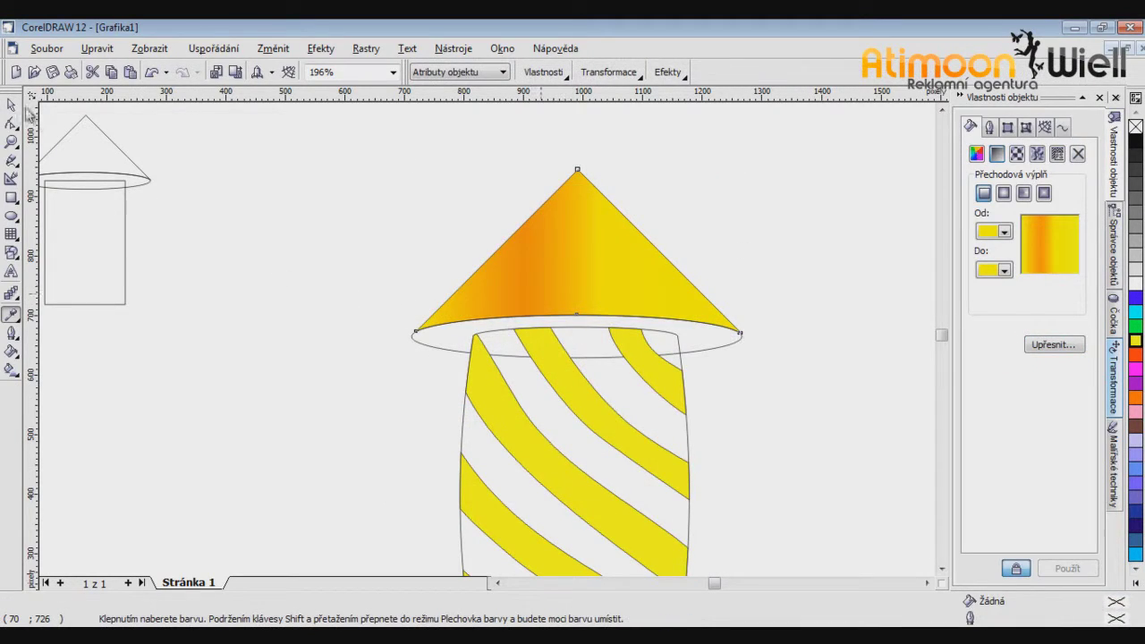
left_click(10, 104)
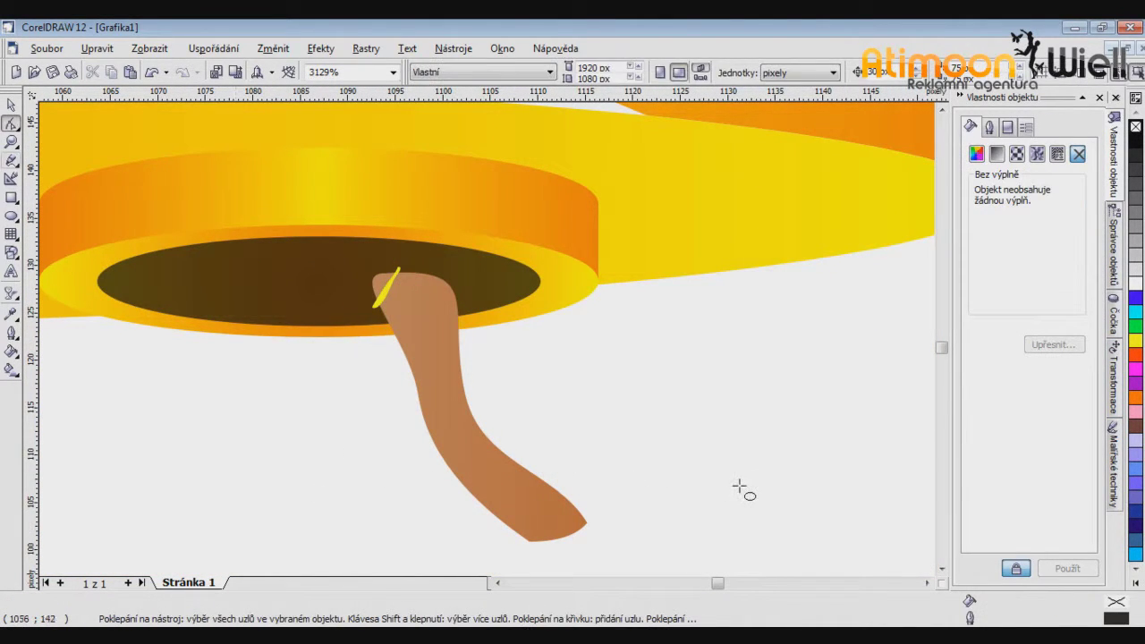
Step: Draw a narrow slanted stripe across the brown fuse, shape its curve and fill it yellow without an outline
key("F5")
left_click_drag(345, 407, 407, 266)
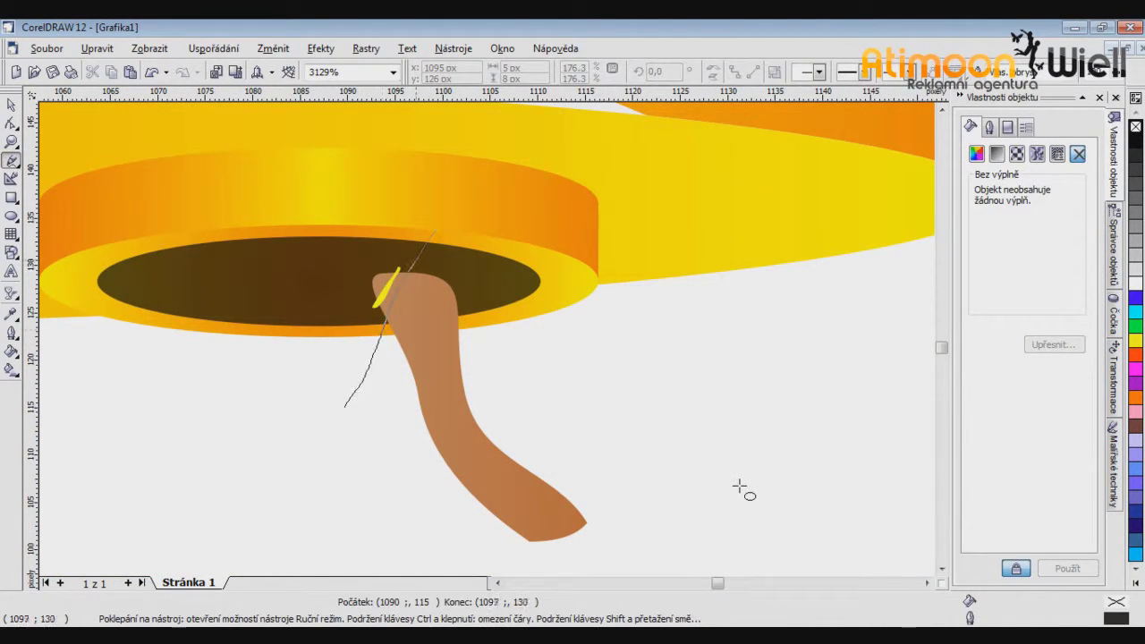
left_click_drag(386, 308, 347, 404)
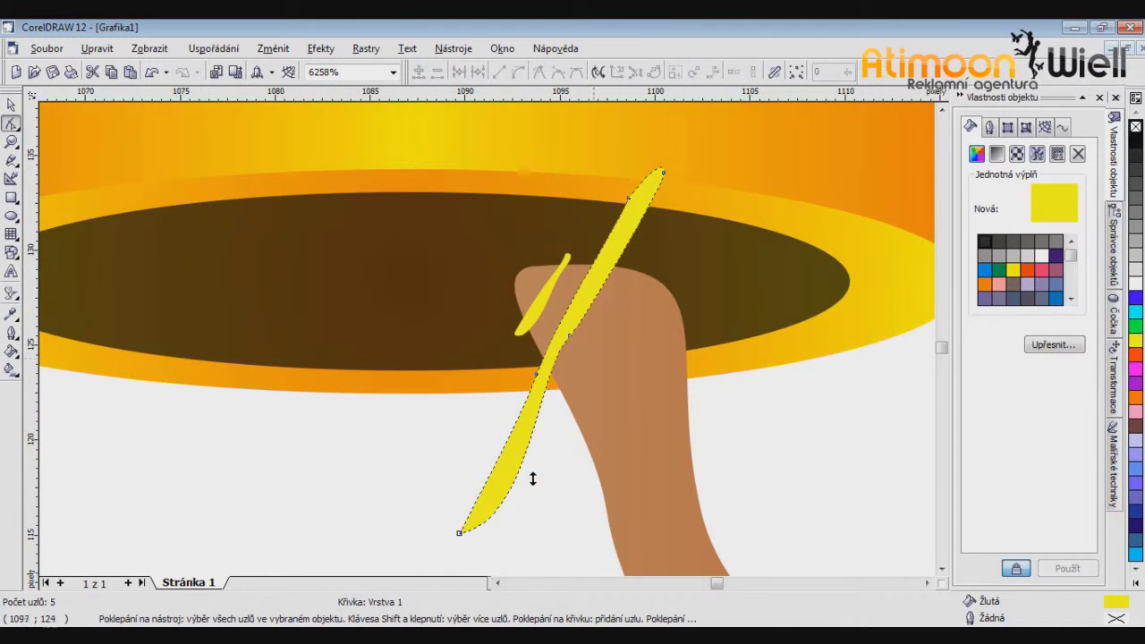
key("space")
Step: Trim the repeated slanted stripes to the fuse's outline and make them orange with a uniform transparency of 50
key("F3")
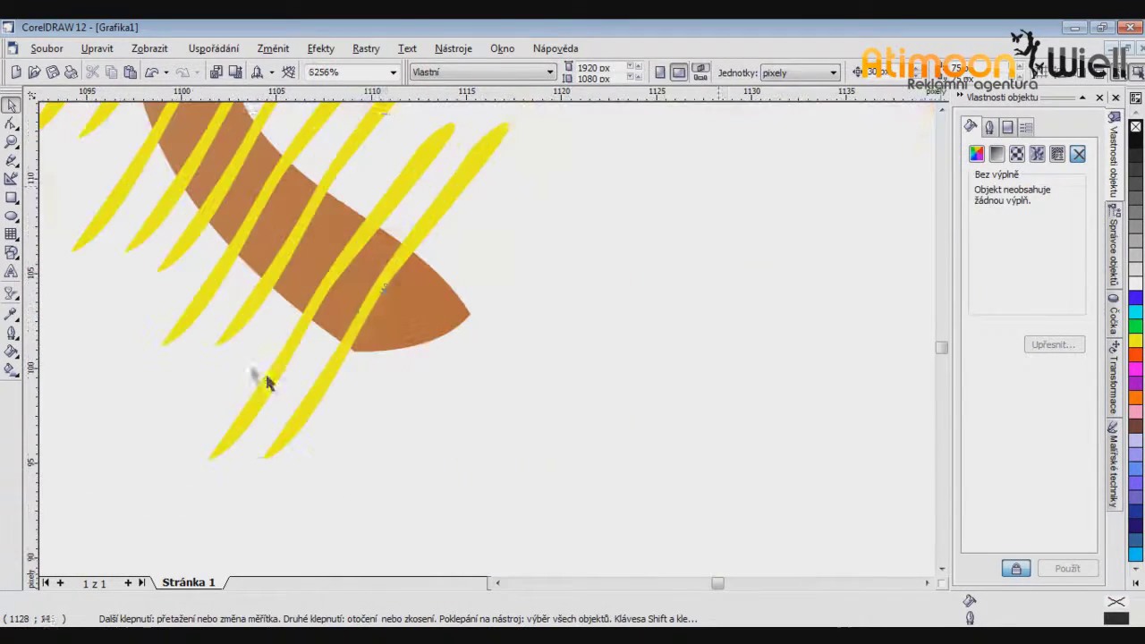
left_click(281, 353)
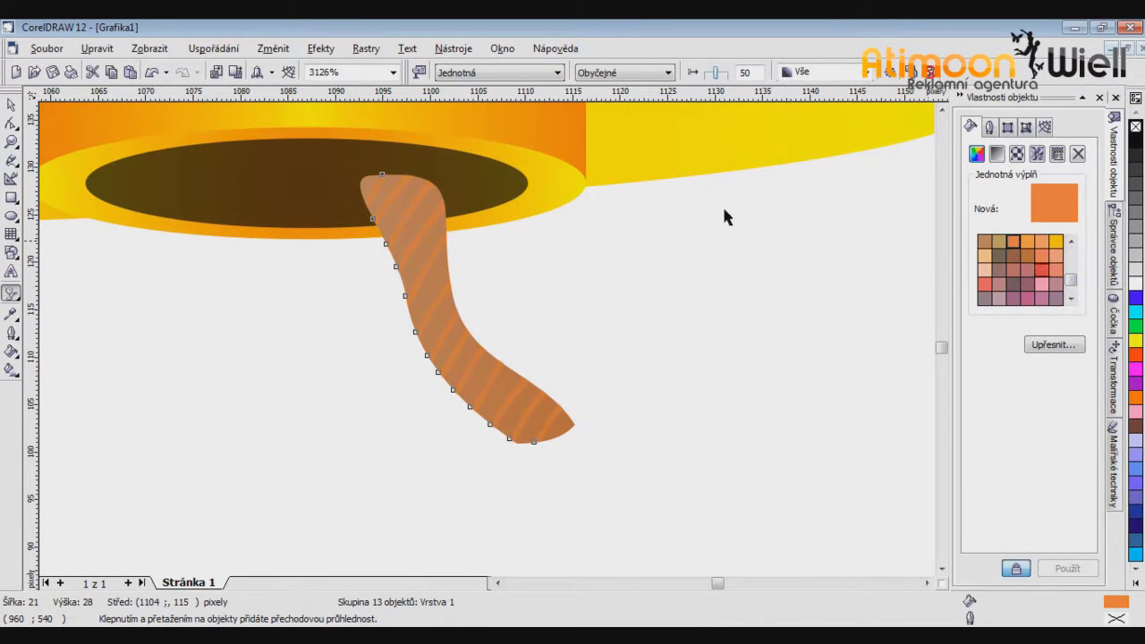
key("space")
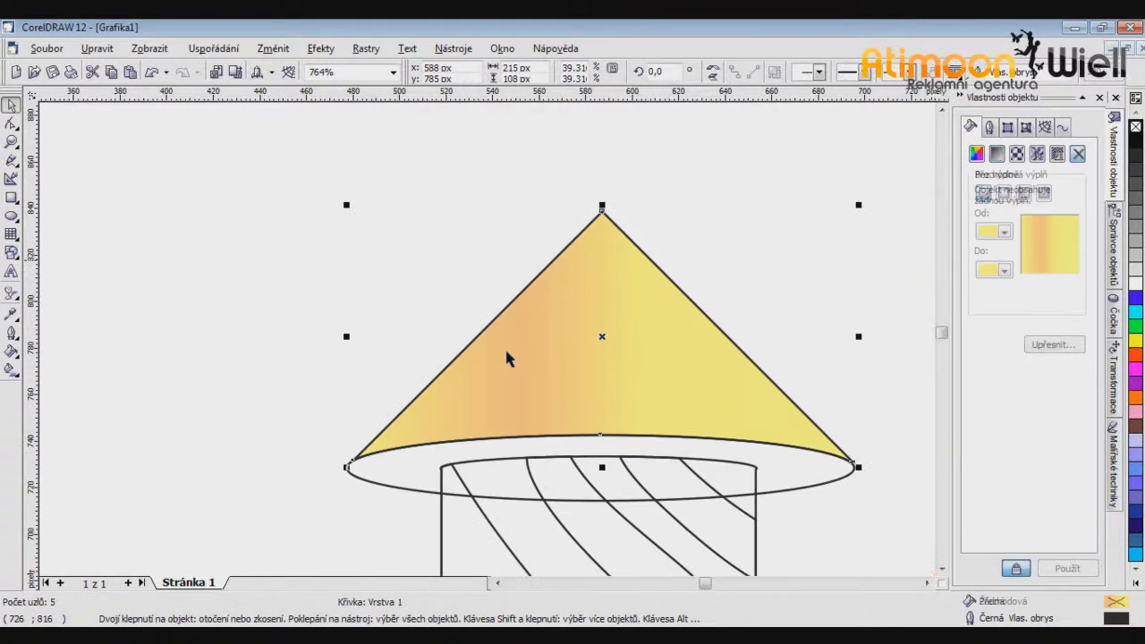
Step: Apply custom linear gradient fills to the small rocket's cone and brim, and recolour the cone in blue and violet
key("F11")
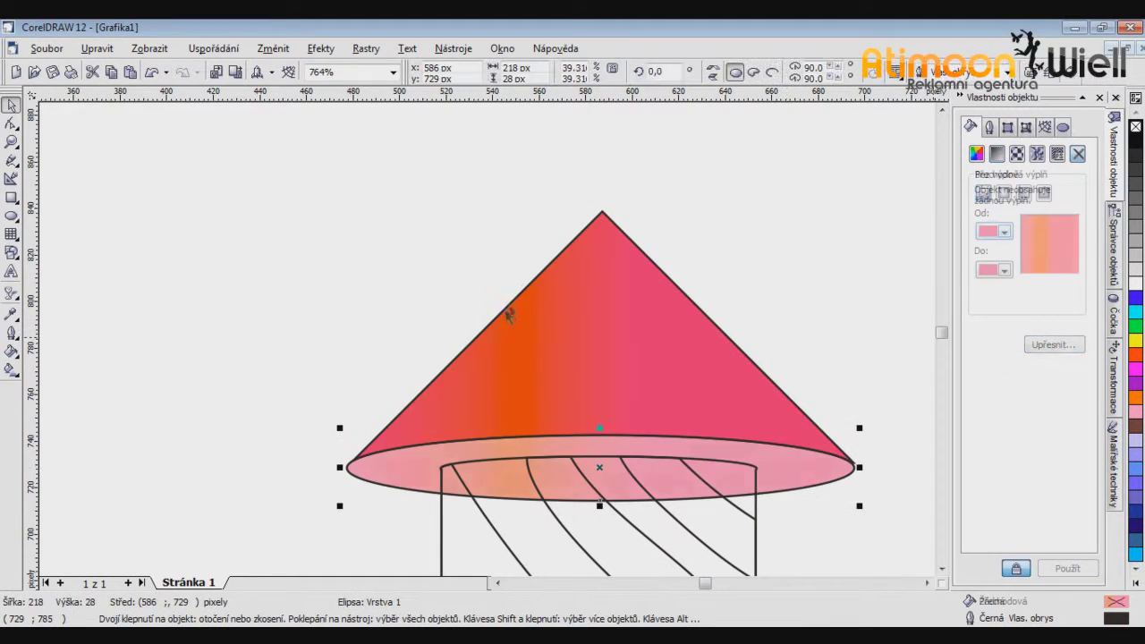
key("F11")
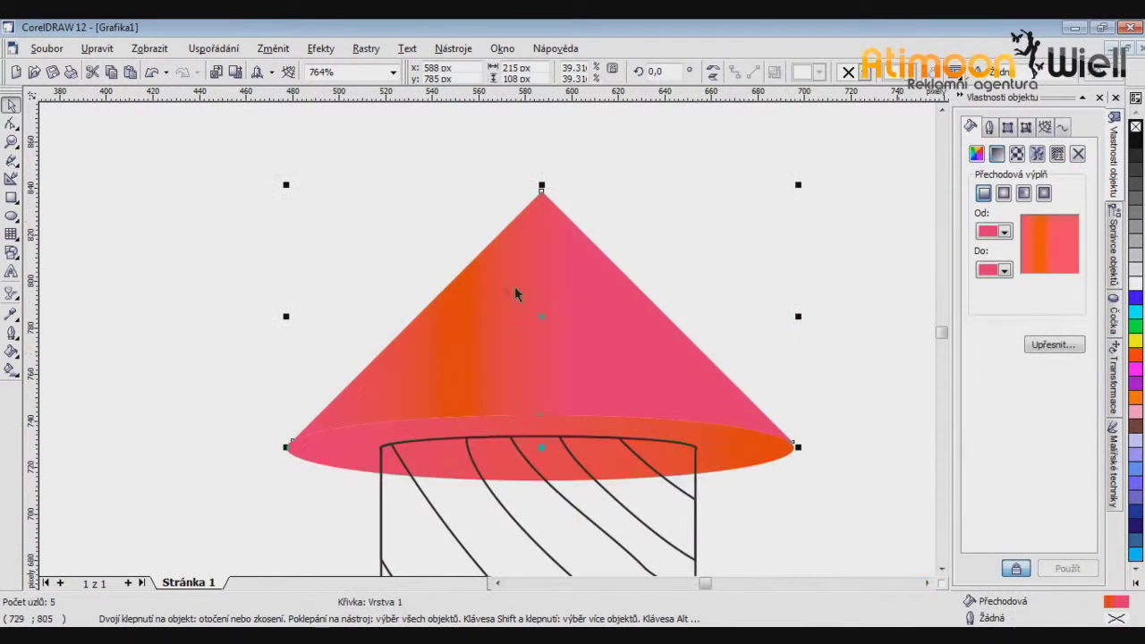
key("F11")
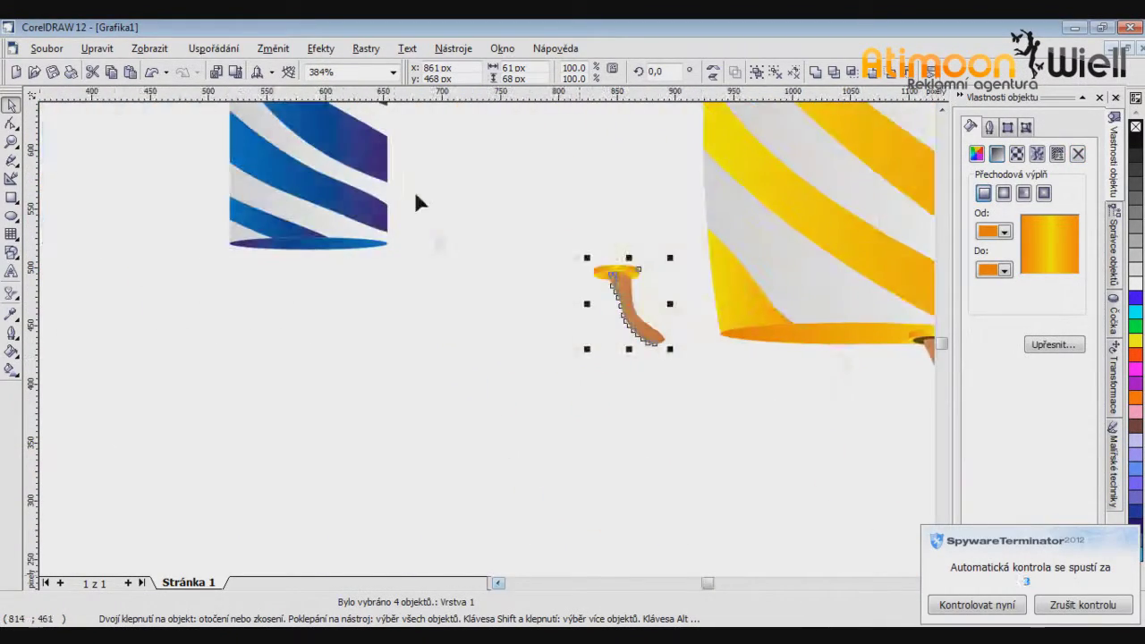
Step: Place the copied fuse under the blue rocket and give its socket ellipse a radial violet-to-blue gradient fill
left_click_drag(523, 416, 438, 276)
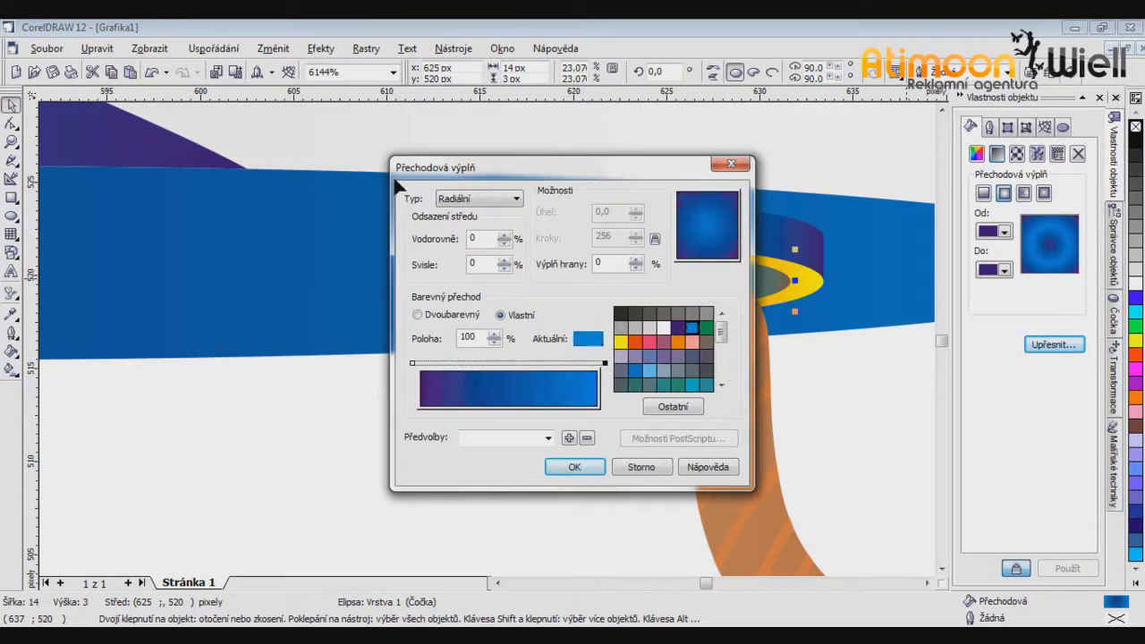
key("Return")
scroll(391, 195, "up", 1)
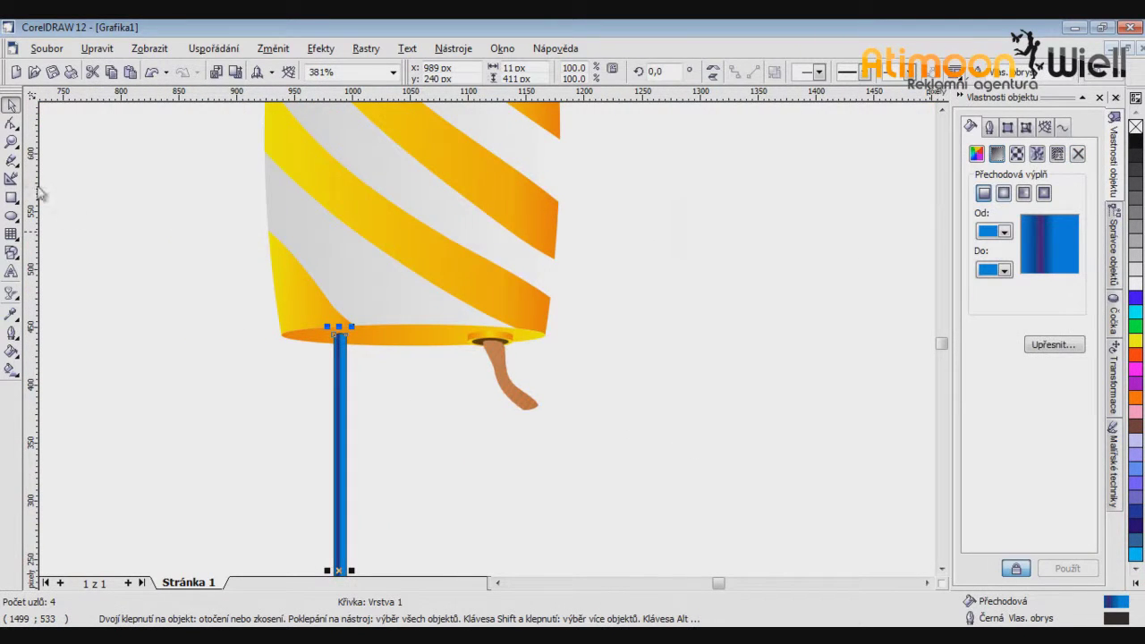
Step: Replace the blue gradient on the yellow rocket's stick with a brown gradient fill
key("F11")
key("alt+o")
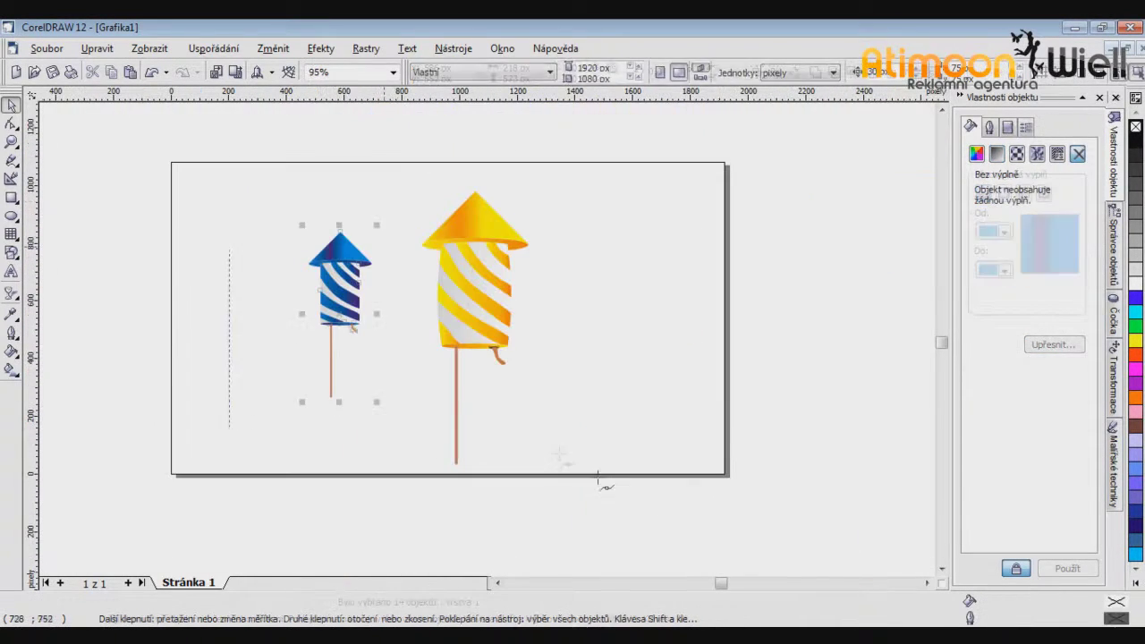
Step: Tilt the blue rocket by 15.276° beside the yellow rocket and rotate a copy of it on the other side
left_click(358, 333)
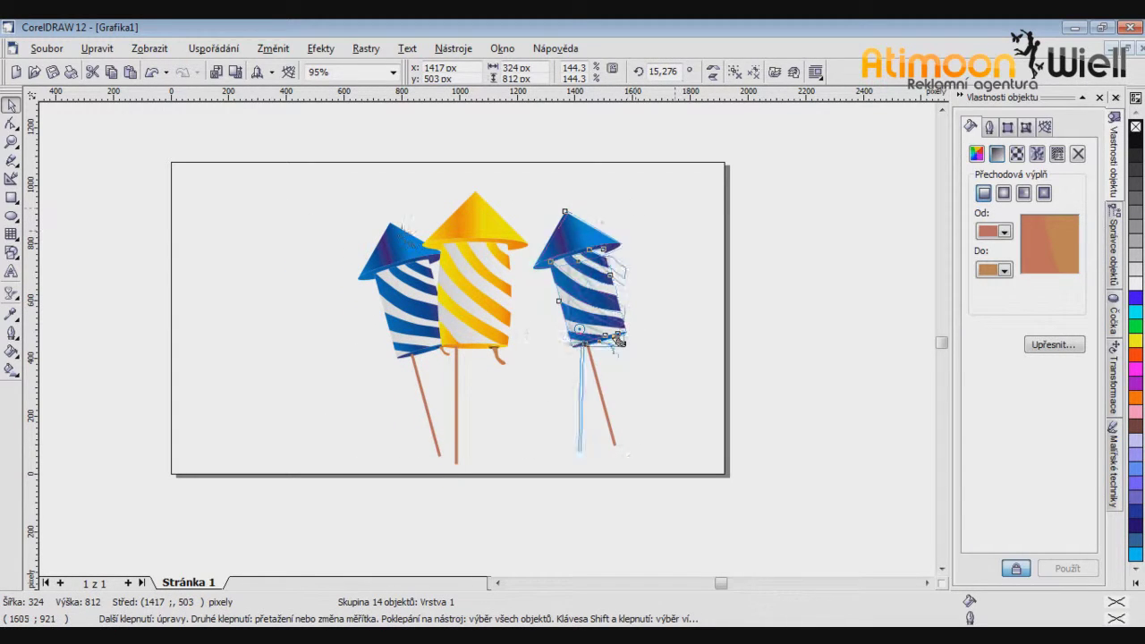
left_click_drag(619, 341, 535, 367)
Step: Ungroup the right-hand blue rocket, recolour its cone and brim with orange-red and pink gradients, and select its blue stripes
scroll(535, 384, "up", 3)
right_click(439, 132)
left_click(511, 207)
key("F11")
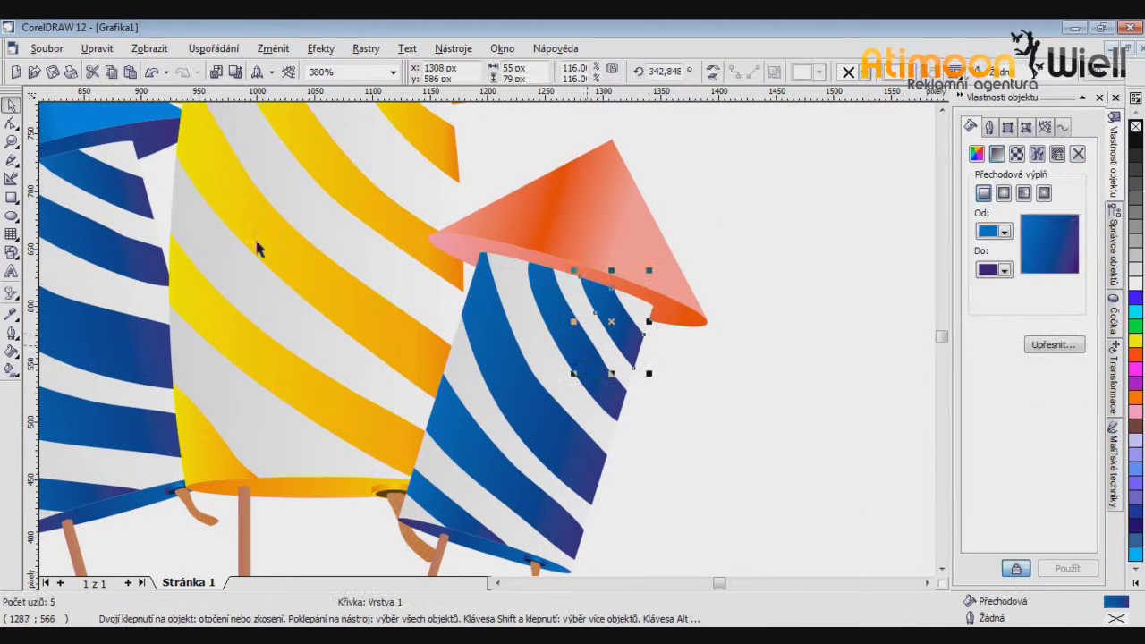
left_click(448, 355, "shift")
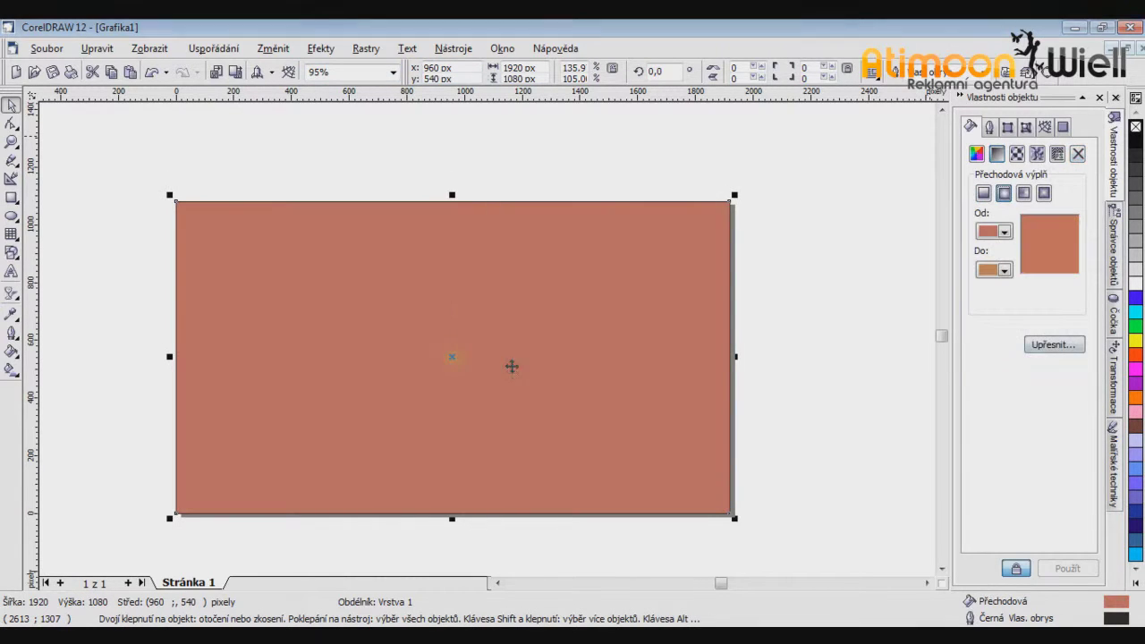
Step: Try a custom linear white-to-grey gradient fill with a 49% edge pad on the 1920 × 1080 px background rectangle
key("F11")
key("Return")
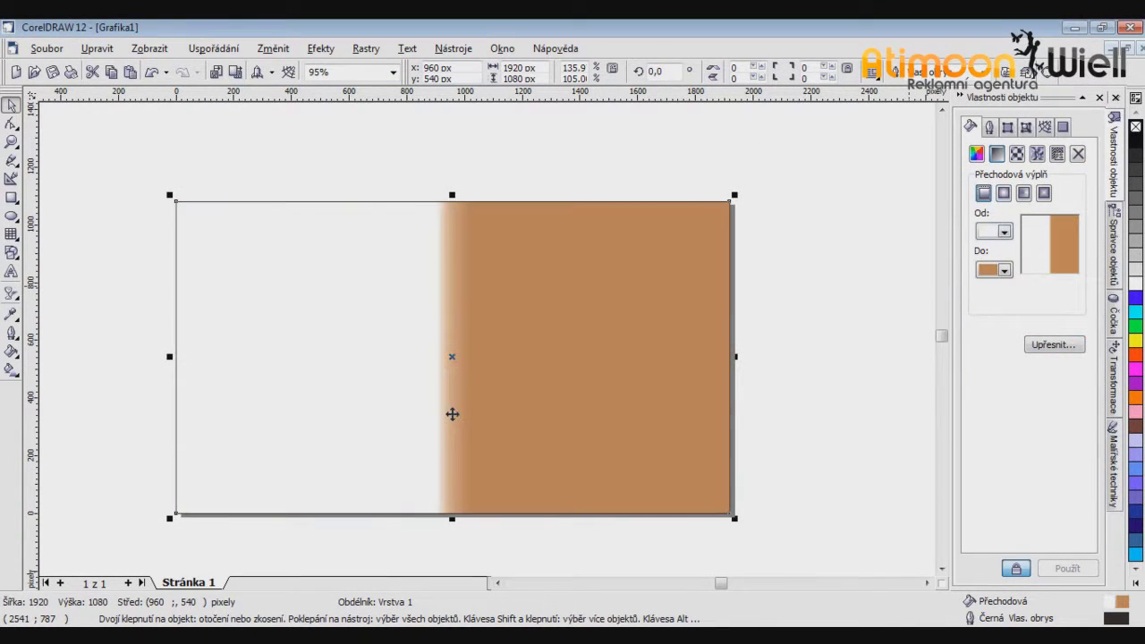
key("F11")
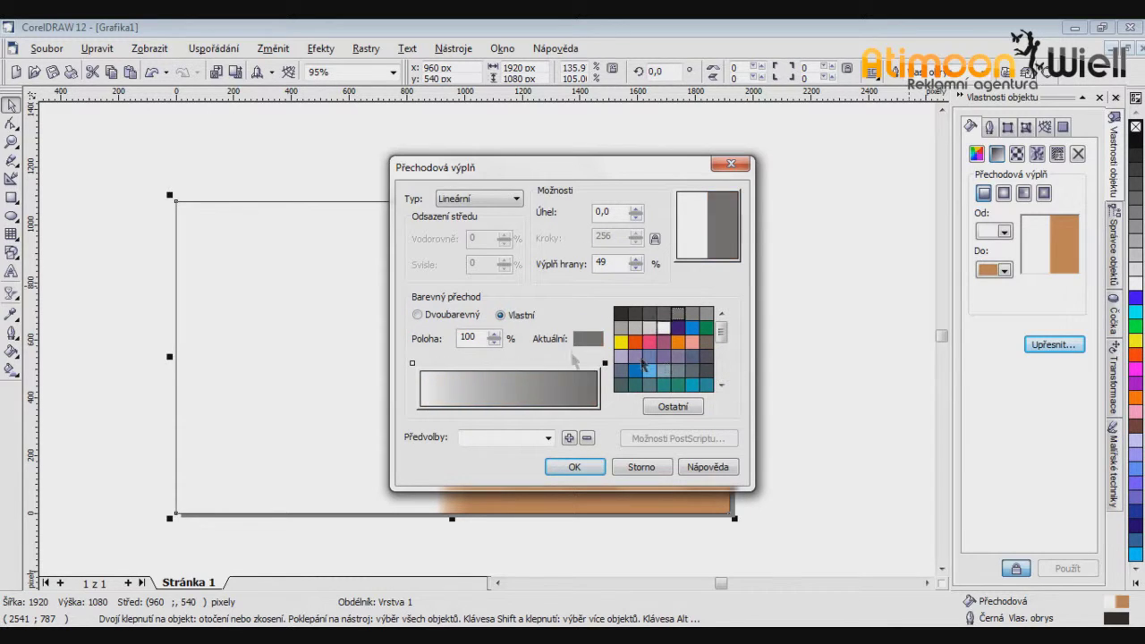
key("Return")
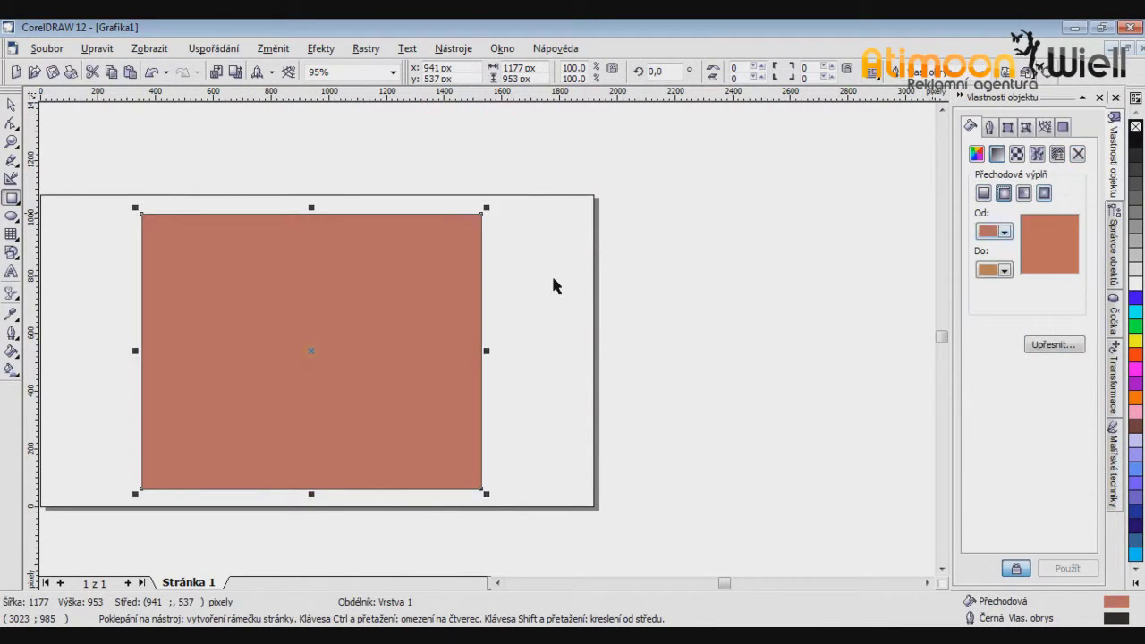
Step: Set the 1177 × 953 px rectangle's radial fill to a two-colour gradient from light grey to white
left_click(1055, 345)
left_click(474, 338)
left_click(521, 462)
left_click(474, 366)
left_click(521, 488)
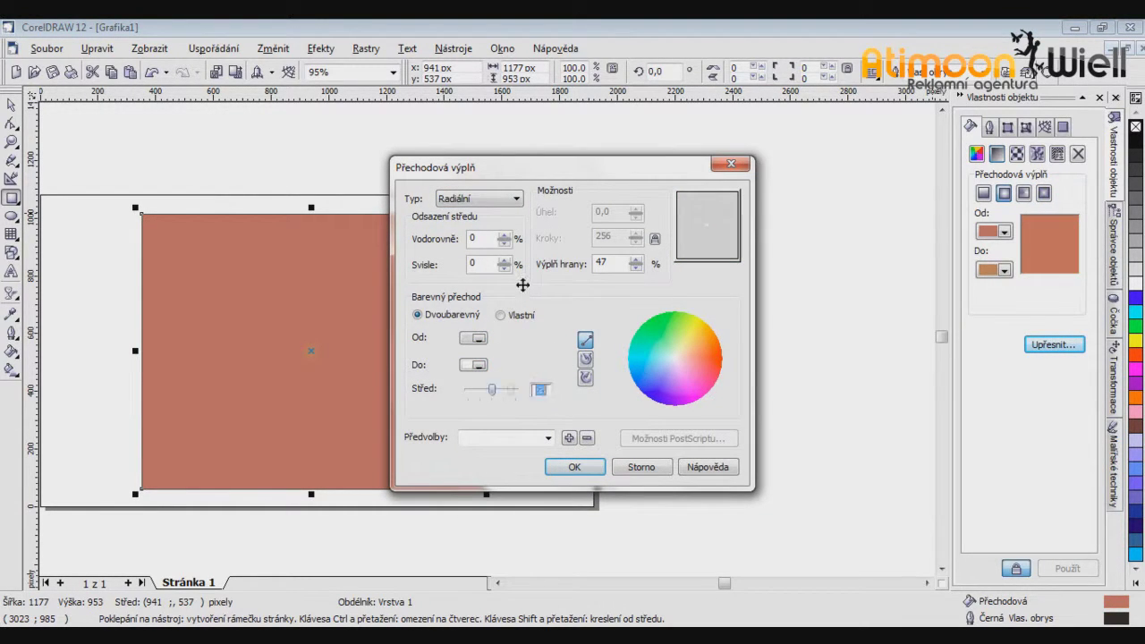